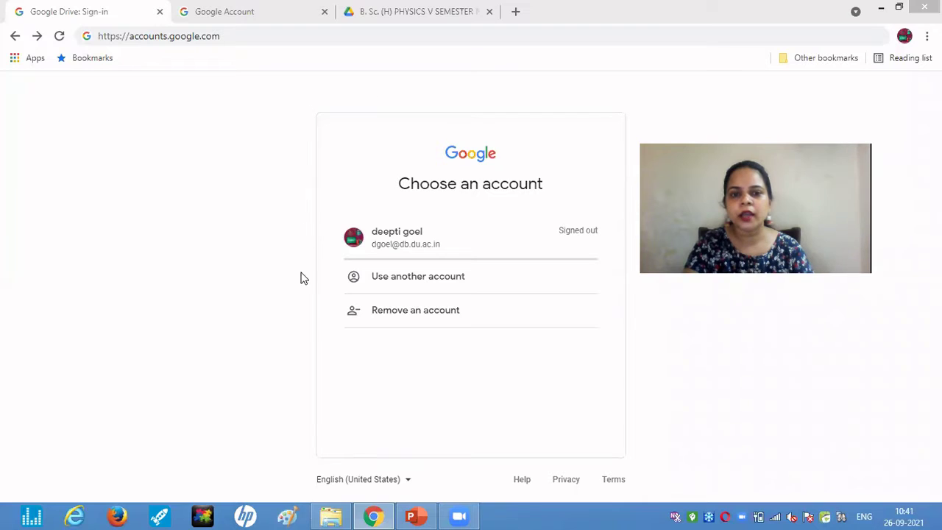
- Continue with the signed-out college account on the Choose an account page
click(402, 237)
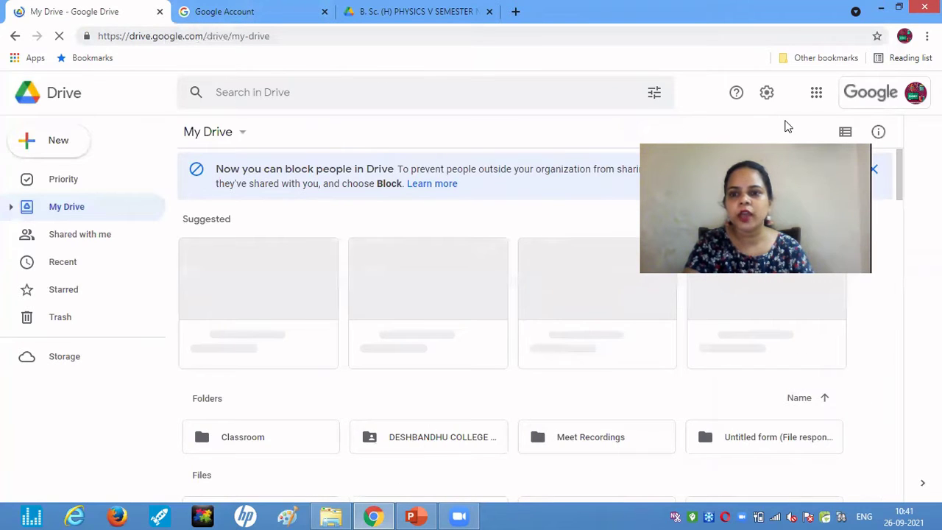
- Open Google Drive from the apps grid, review My Drive, and open the Classroom folder
click(815, 93)
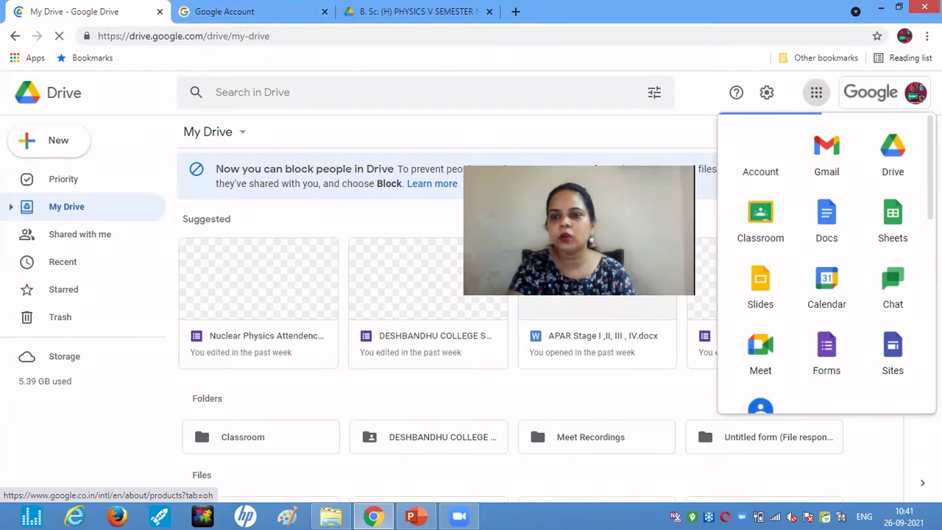
click(894, 145)
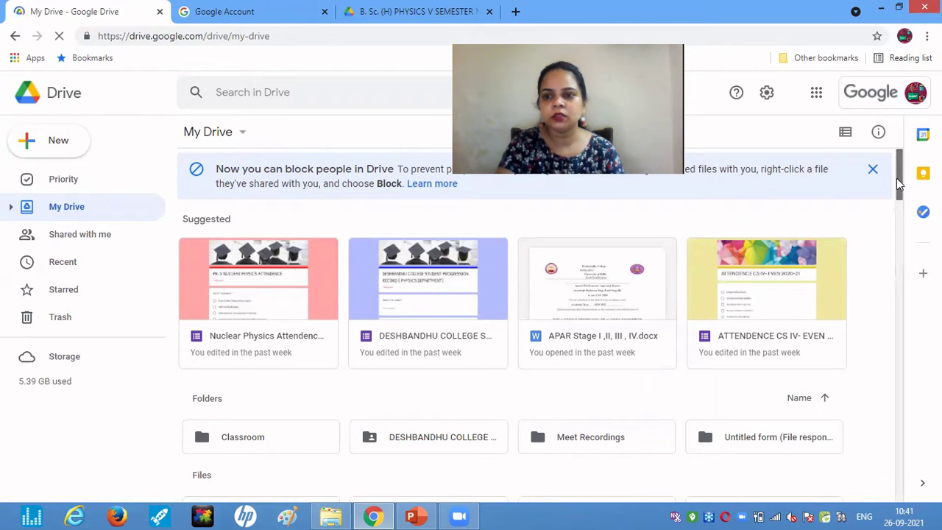
click(897, 221)
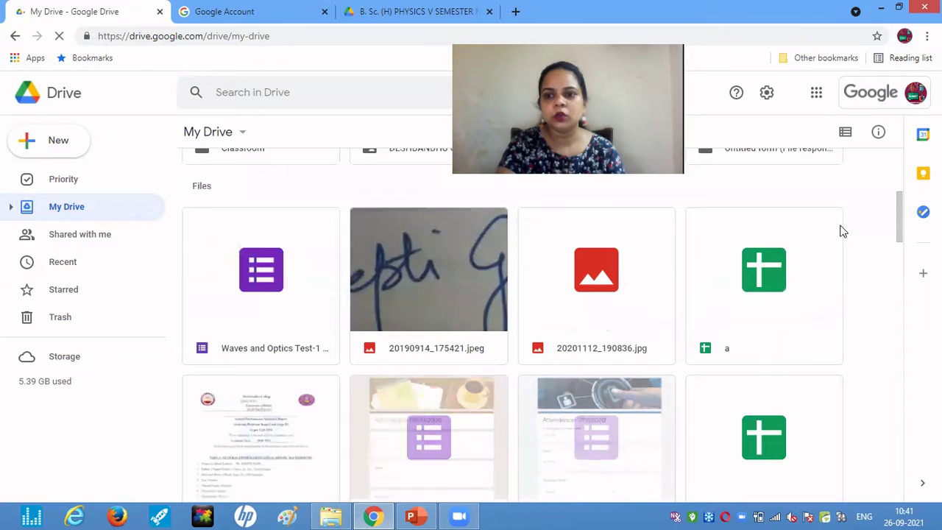
drag(897, 220, 895, 195)
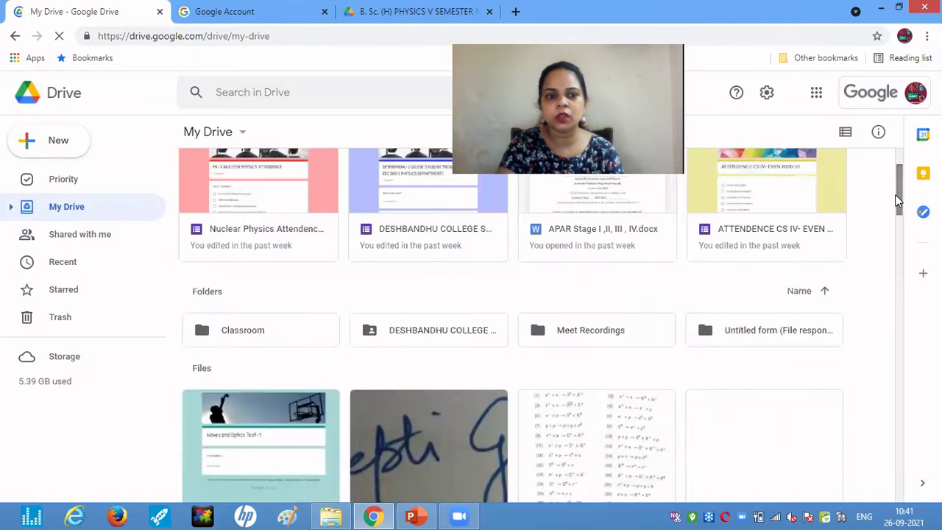
key(super+c)
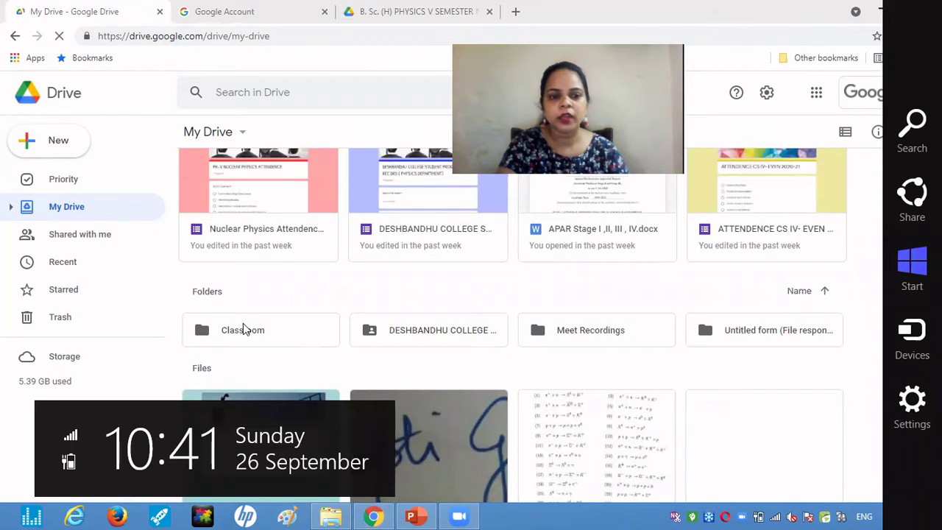
key(Escape)
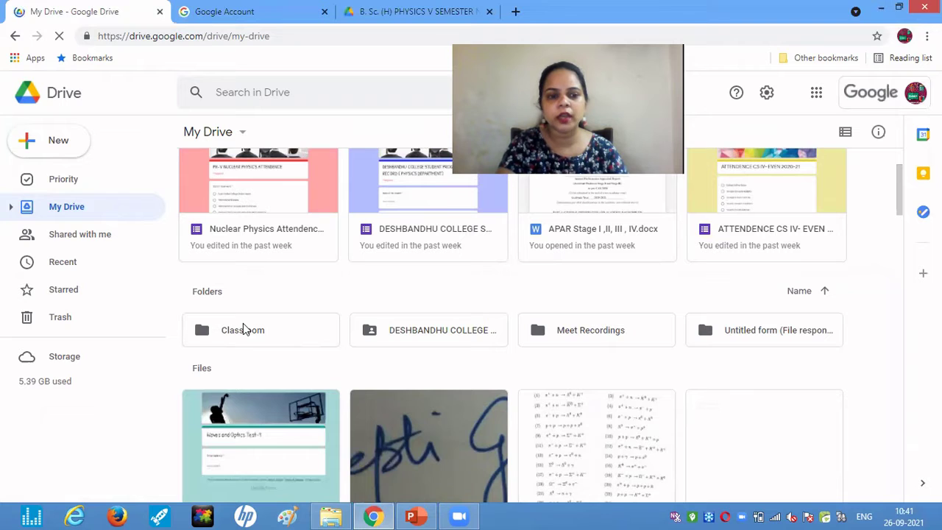
double_click(243, 329)
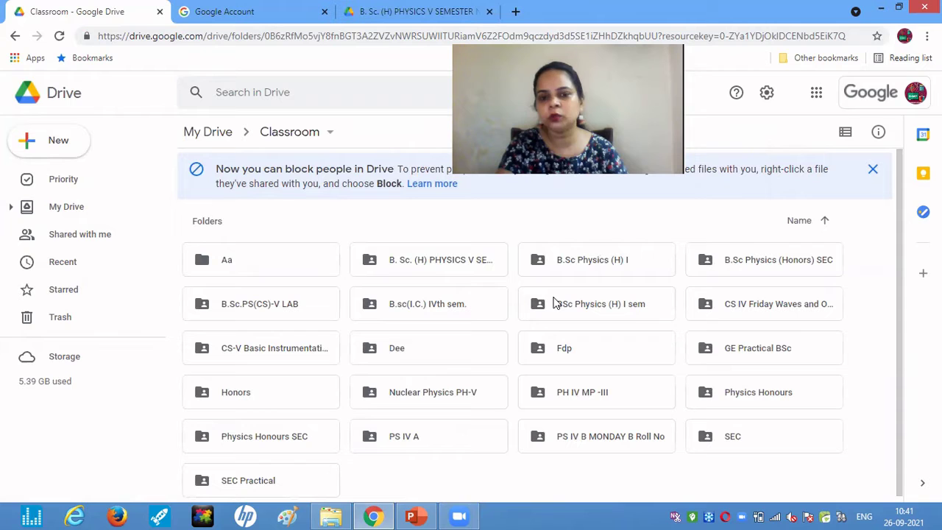
- Open the B.Sc Physics (H) I folder and copy its web address from the address bar
double_click(558, 258)
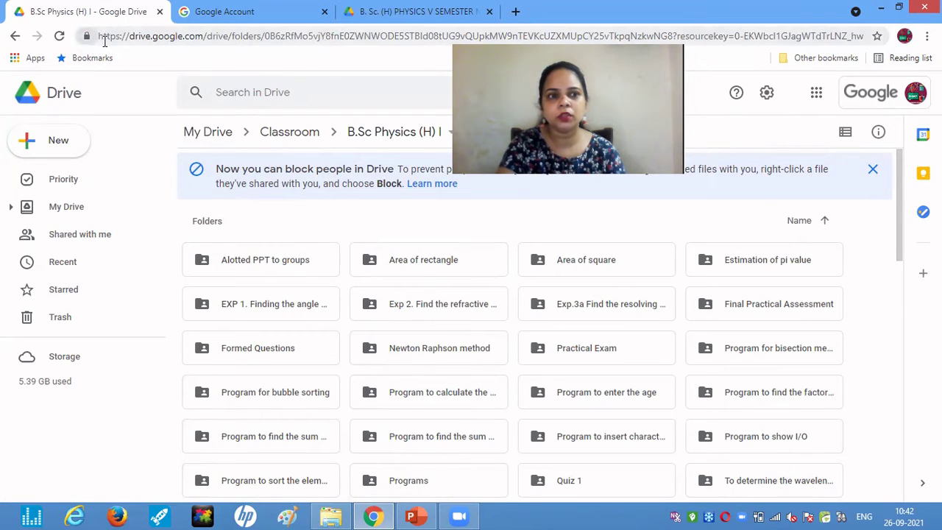
drag(98, 36, 874, 20)
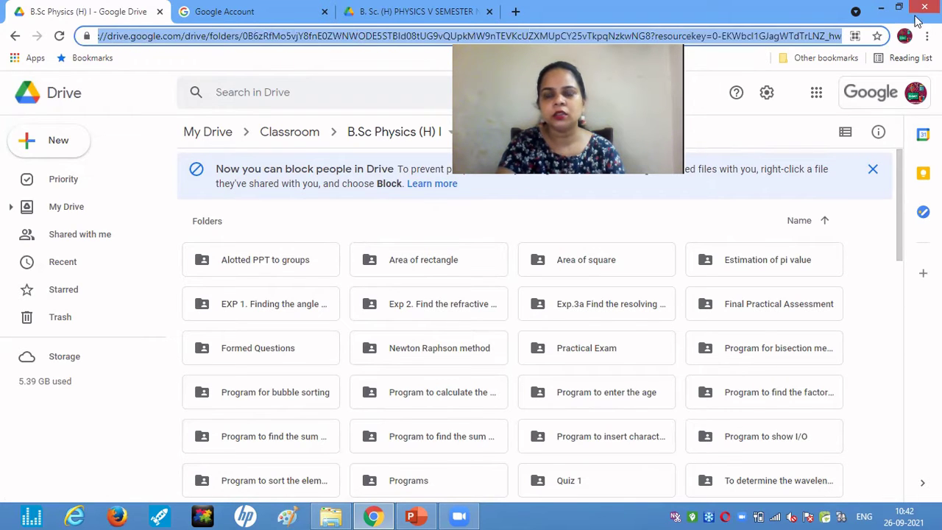
right_click(808, 42)
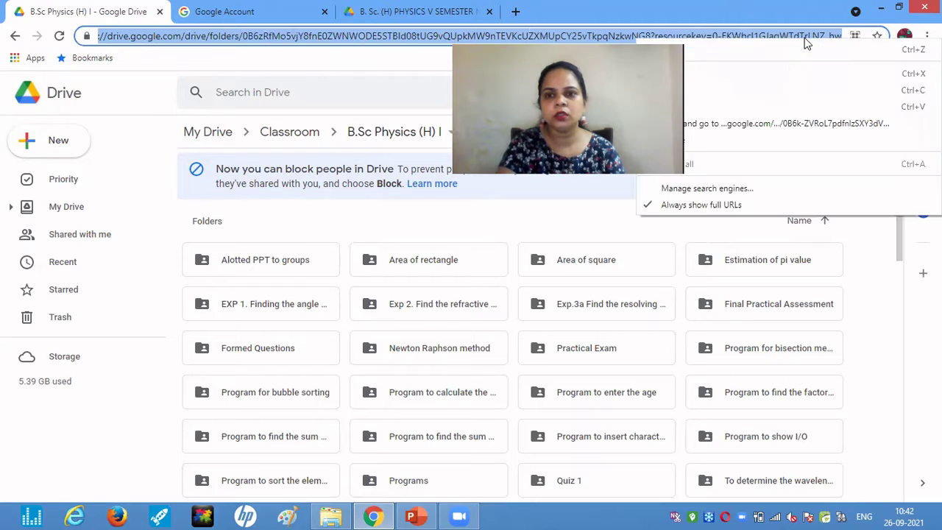
click(727, 92)
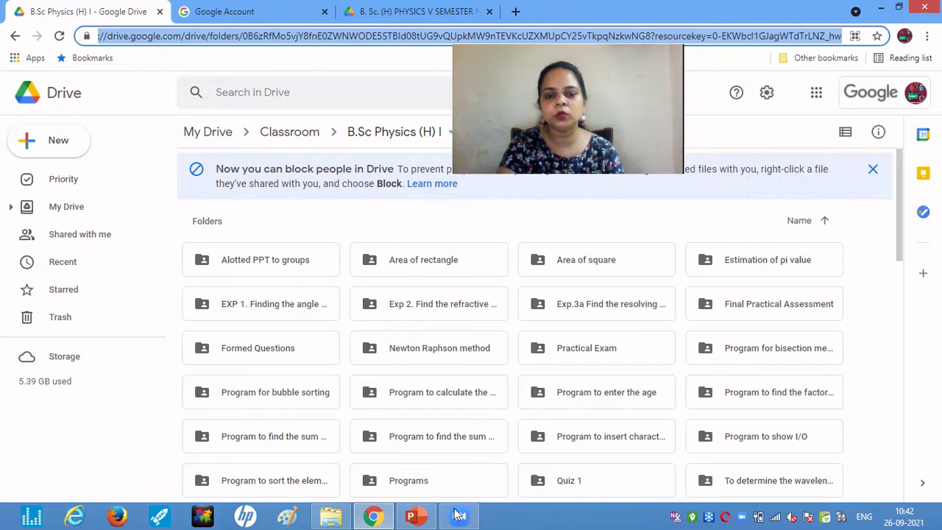
mouse_move(427, 516)
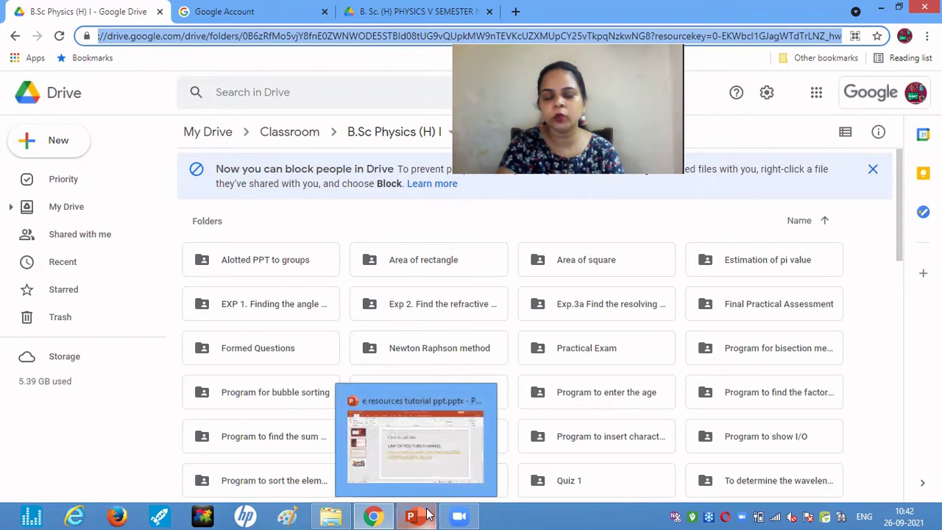
- Start the e resources presentation's slide show from slide 2, 'LINK FOE E-RESOURCES'
click(426, 472)
click(63, 217)
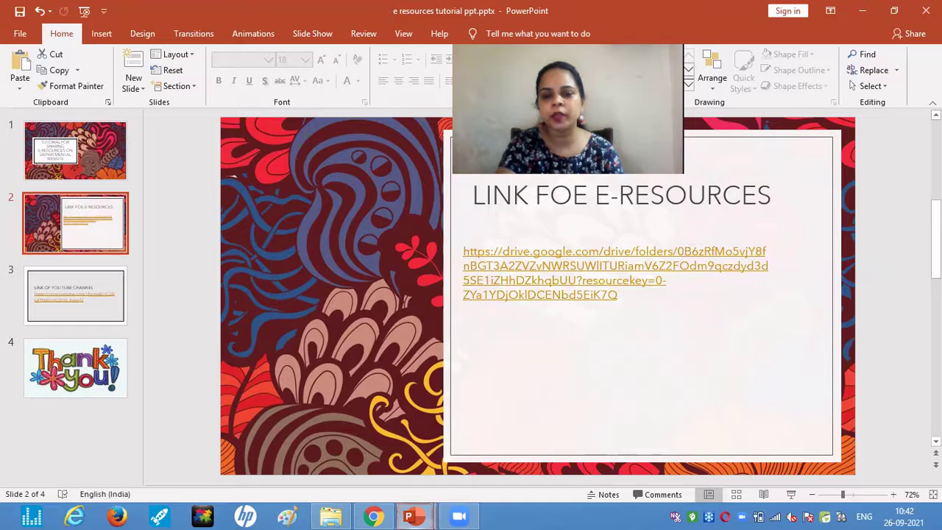
key(shift+F5)
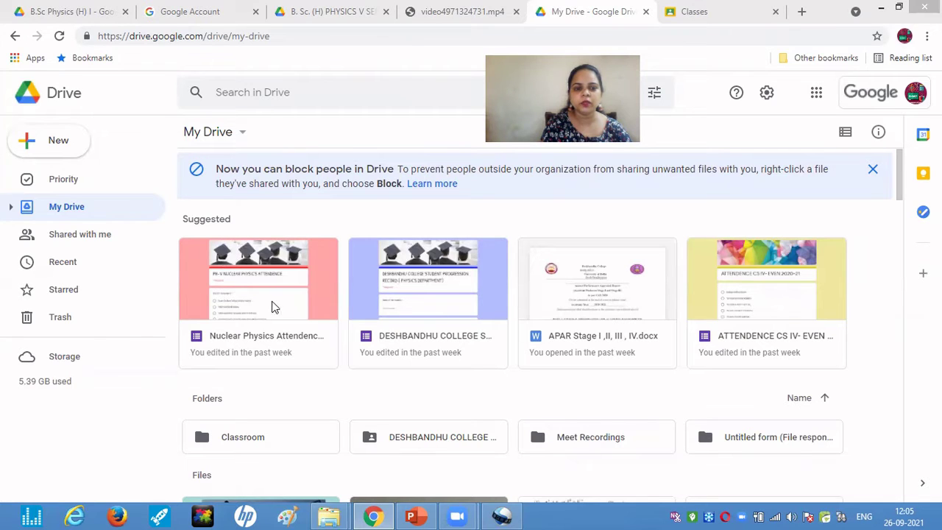
- Open the Classroom folder in Drive and copy its web address from the address bar
double_click(257, 438)
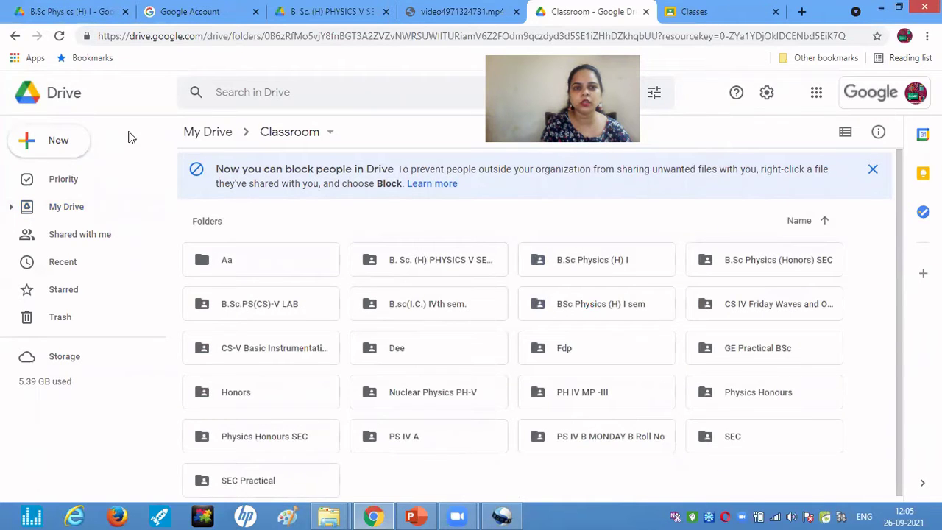
drag(102, 42, 847, 46)
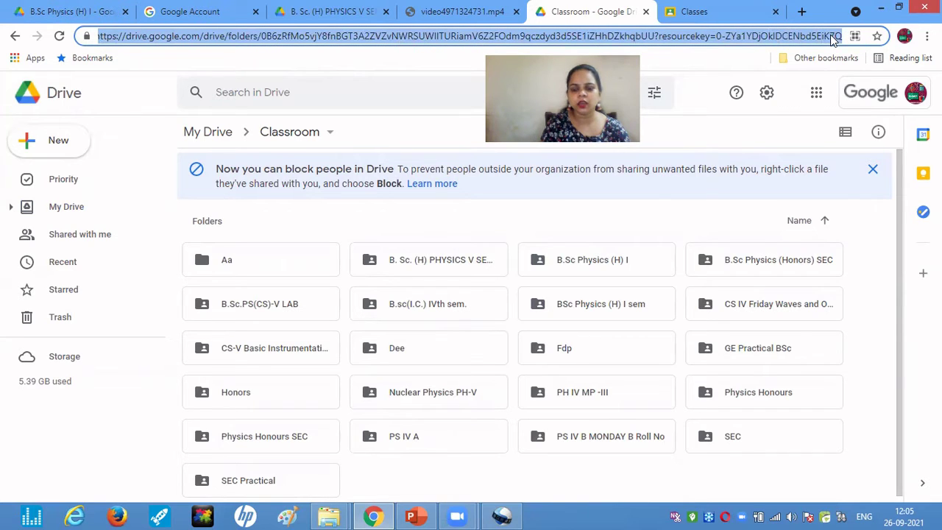
right_click(833, 39)
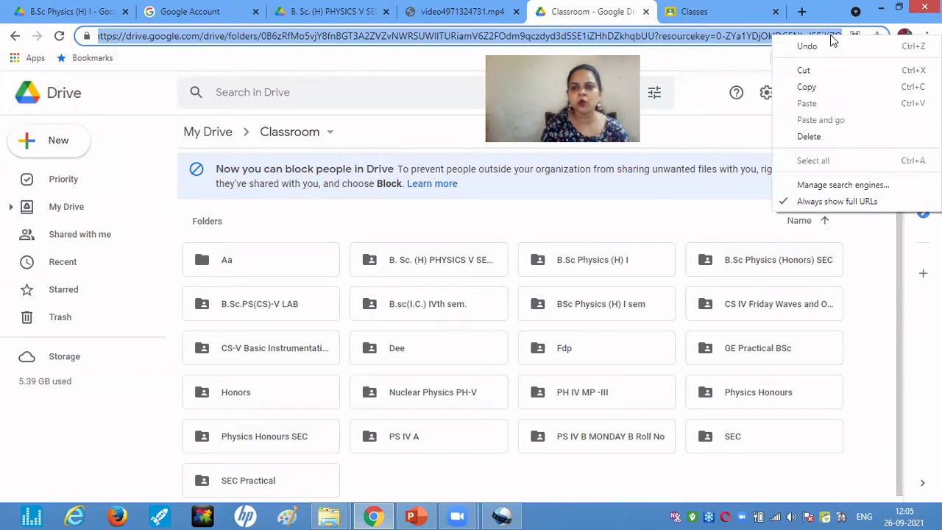
click(806, 88)
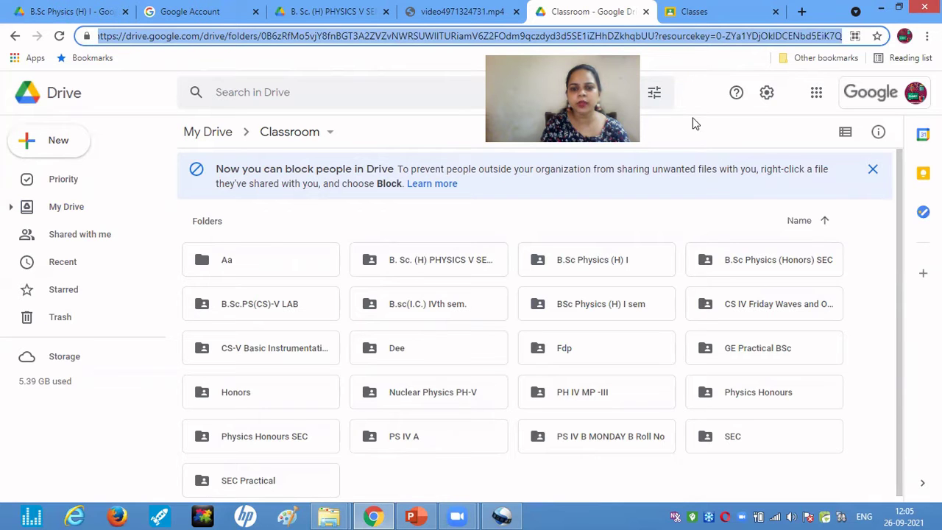
click(417, 515)
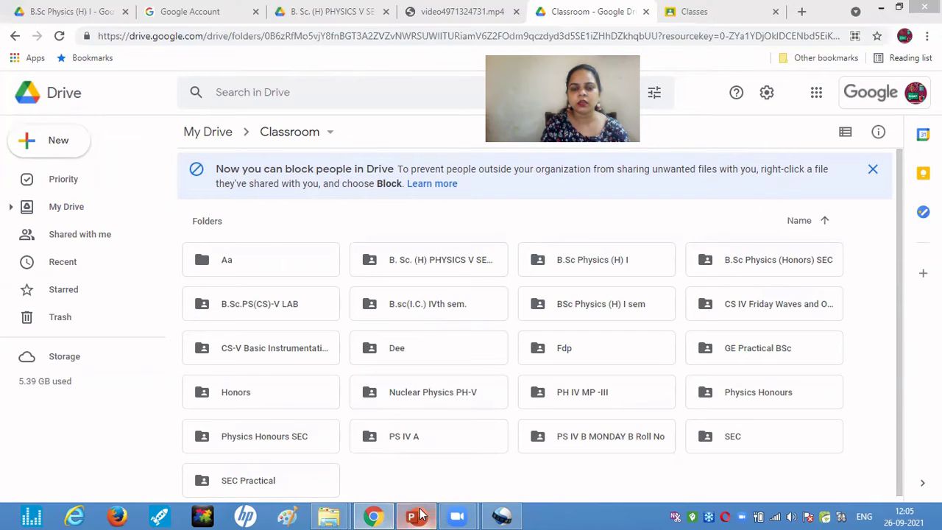
- Scroll back to slide 2 in PowerPoint, then return to Google Drive
scroll(463, 295, up, 1)
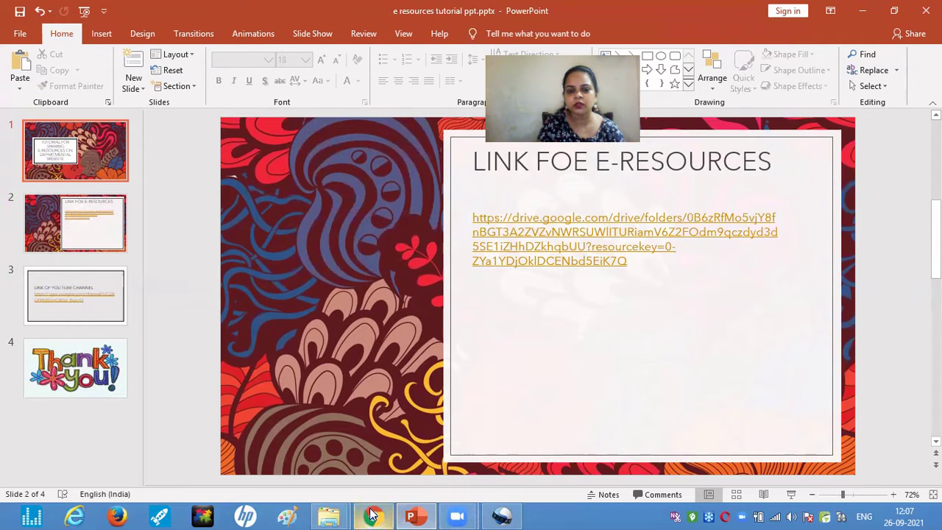
click(377, 439)
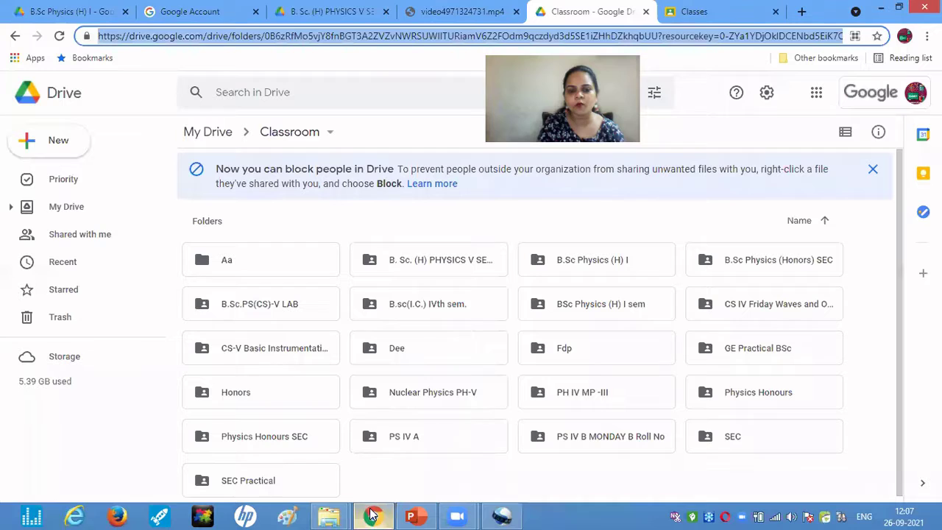
- Open the B. Sc. (H) PHYSICS V SEM folder, copy its web address, and return to PowerPoint
double_click(415, 273)
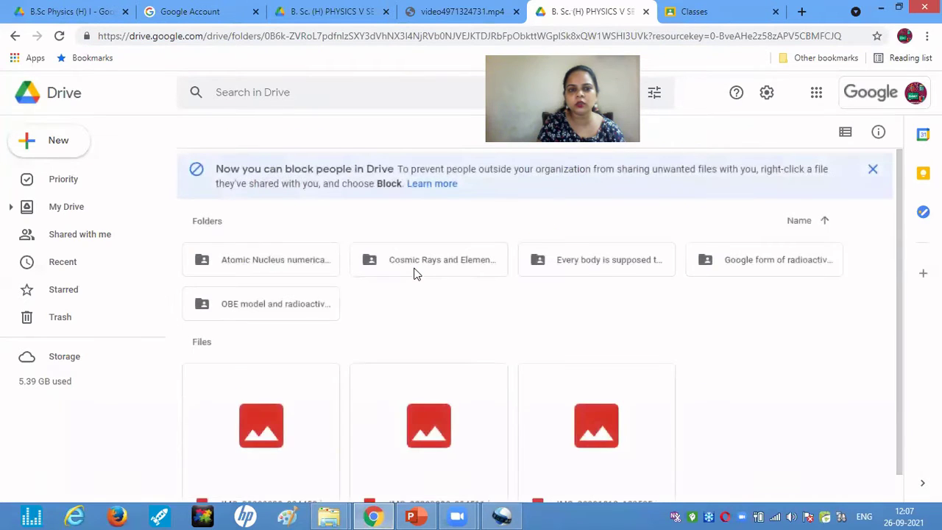
click(99, 37)
drag(99, 36, 862, 45)
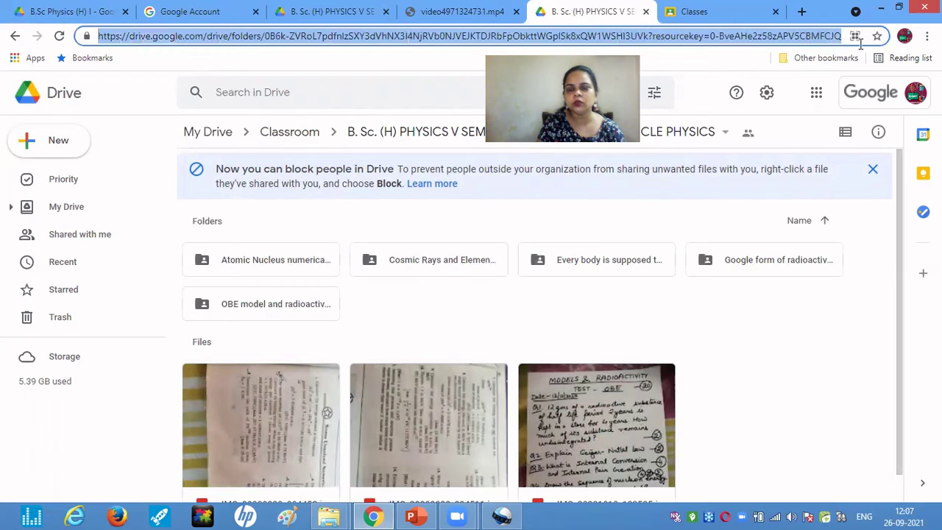
right_click(804, 38)
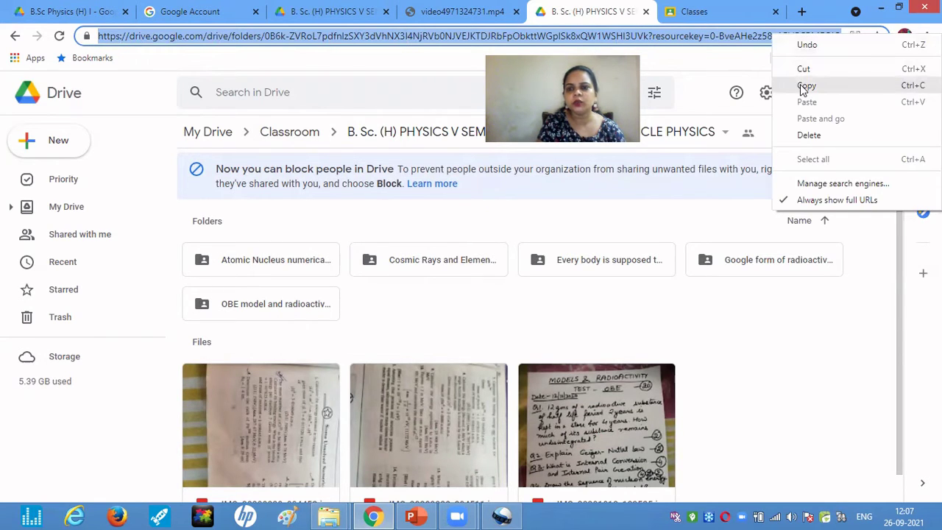
click(806, 86)
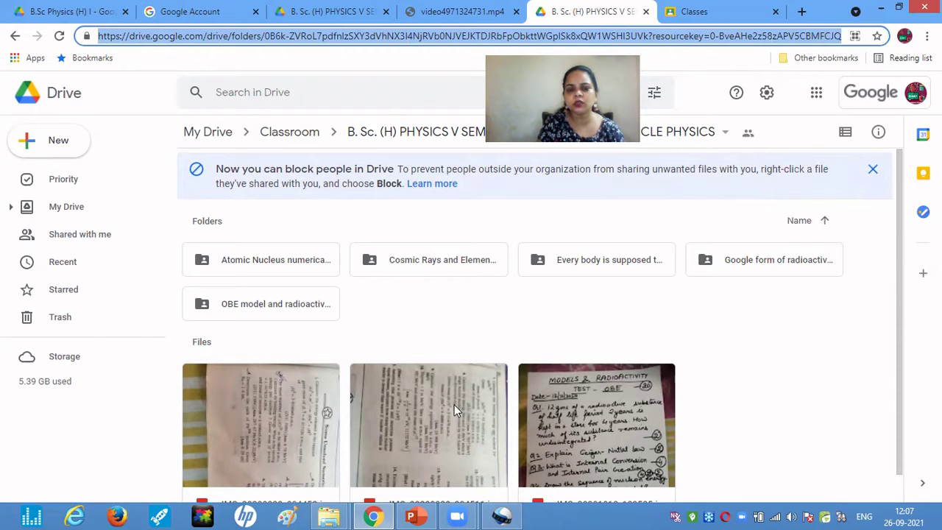
mouse_move(491, 514)
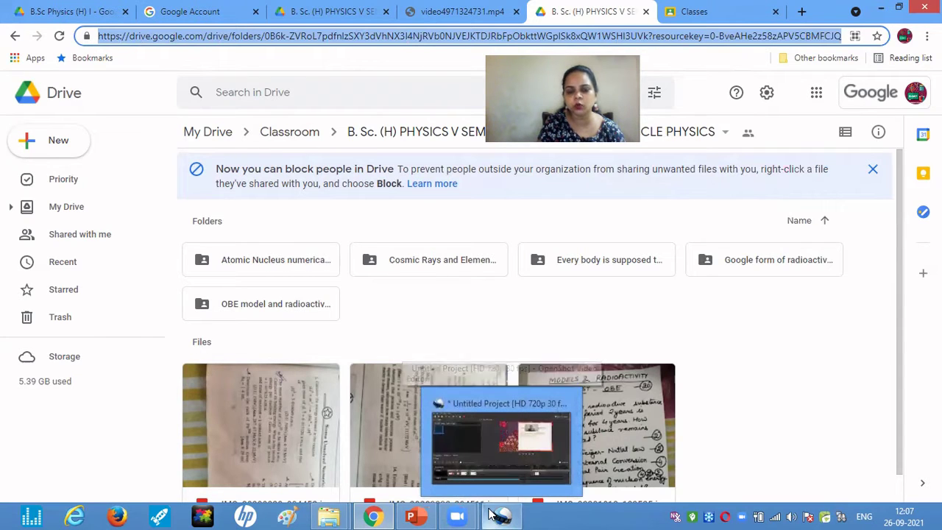
mouse_move(427, 516)
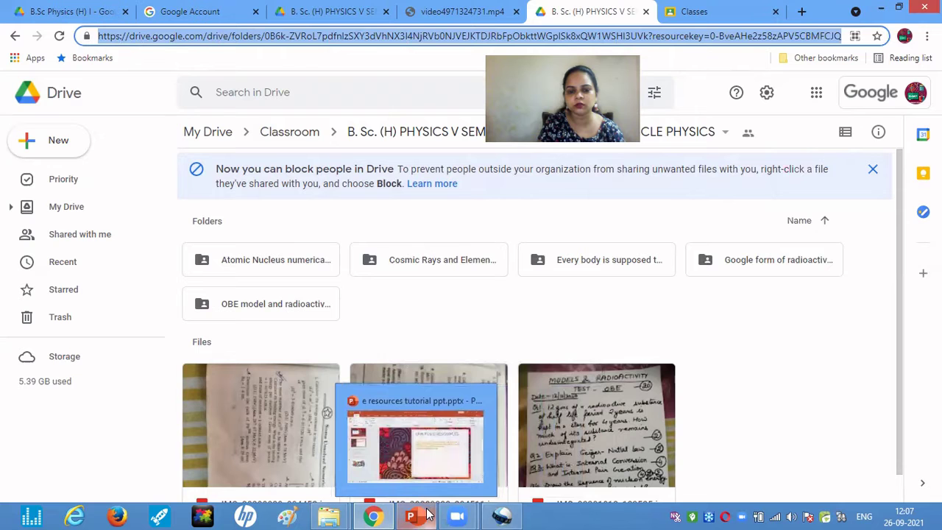
click(418, 516)
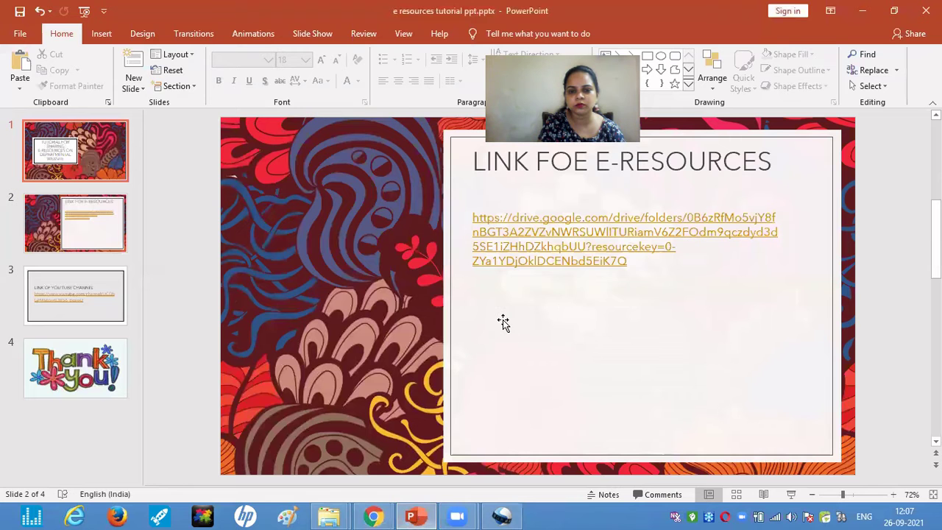
- Paste the copied folder address on slide 2 beneath the first link and turn it into a hyperlink
click(503, 323)
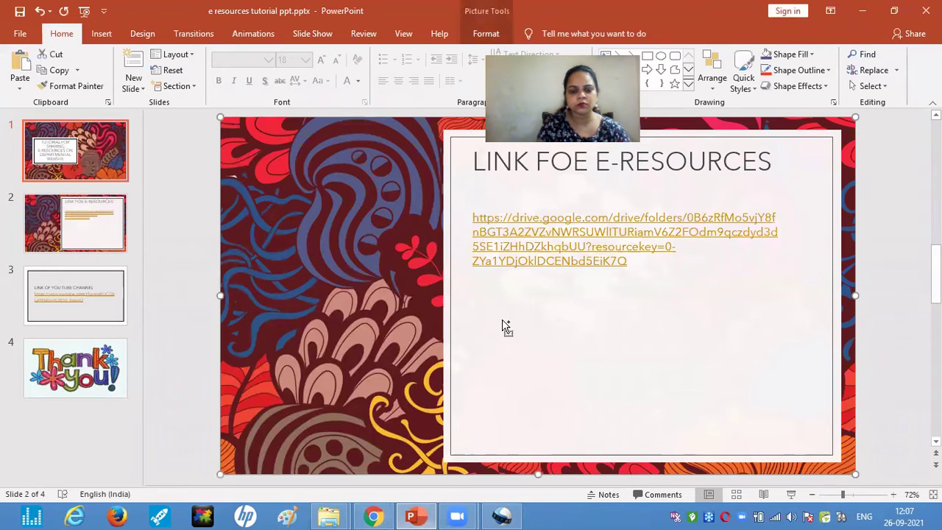
key(ctrl+v)
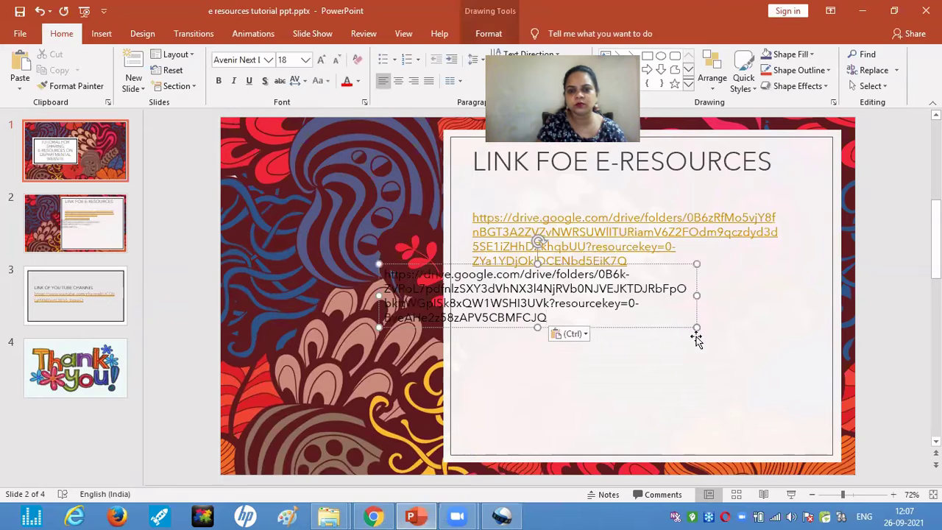
drag(690, 326, 770, 352)
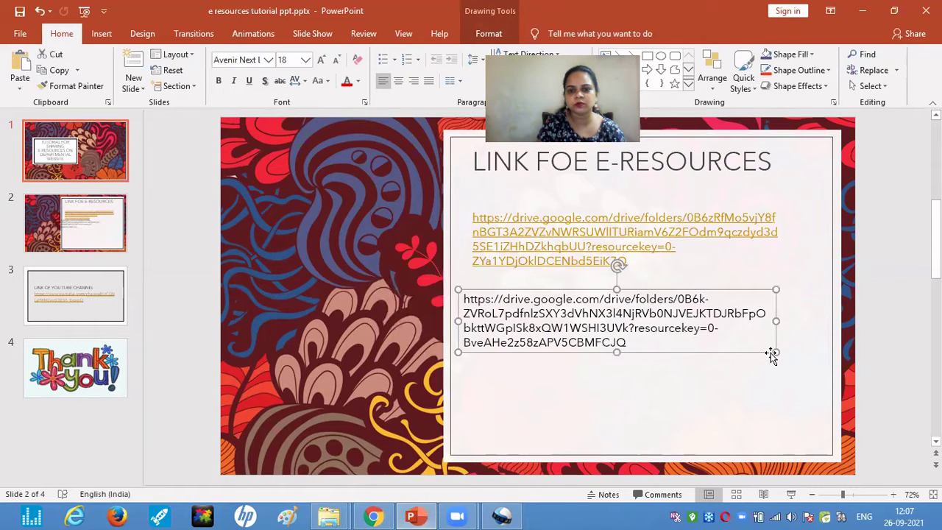
click(665, 425)
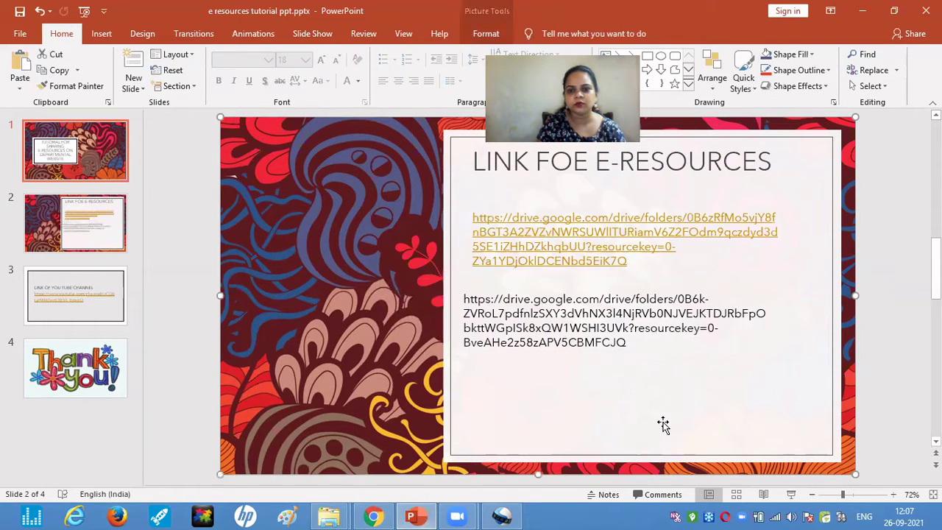
click(629, 342)
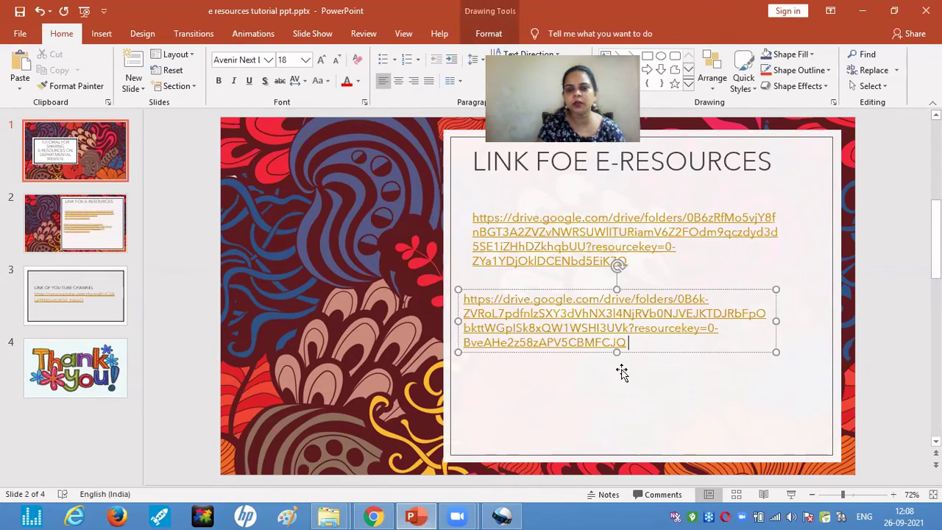
click(603, 390)
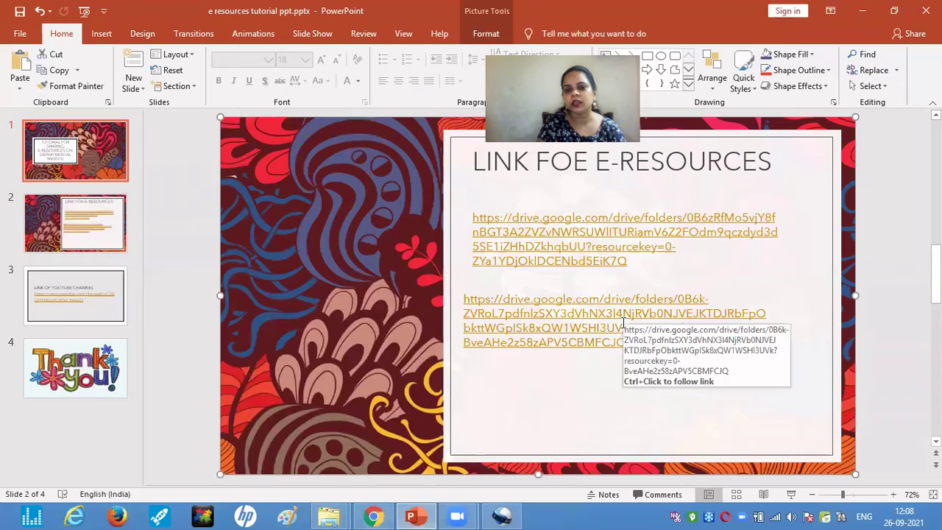